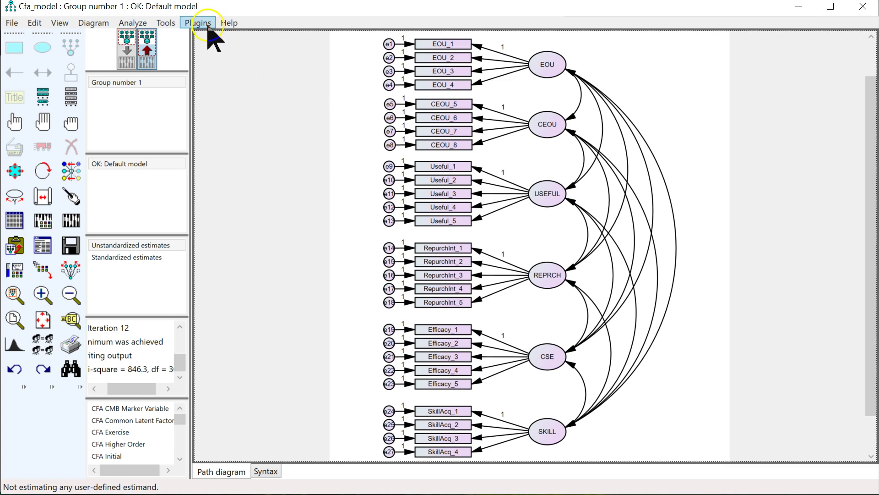
Choose Validity and Reliability Test from the AMOS Plugins menu for the six-factor CFA model
click(209, 28)
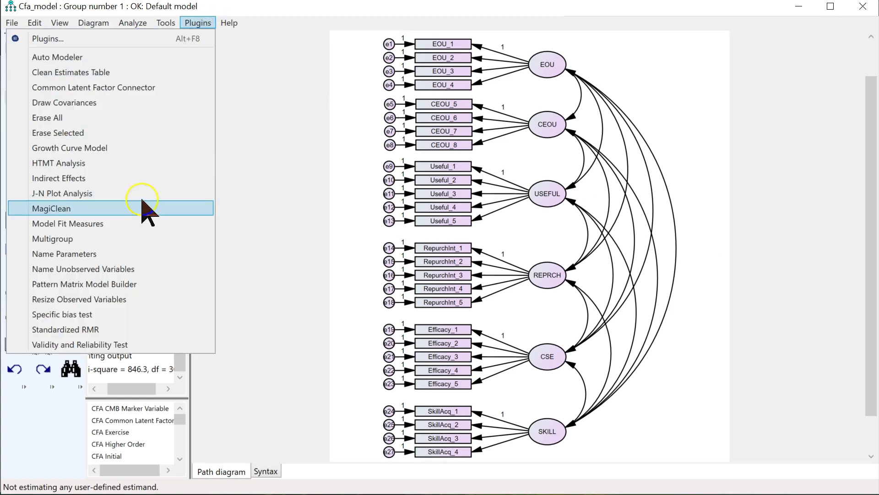
click(110, 331)
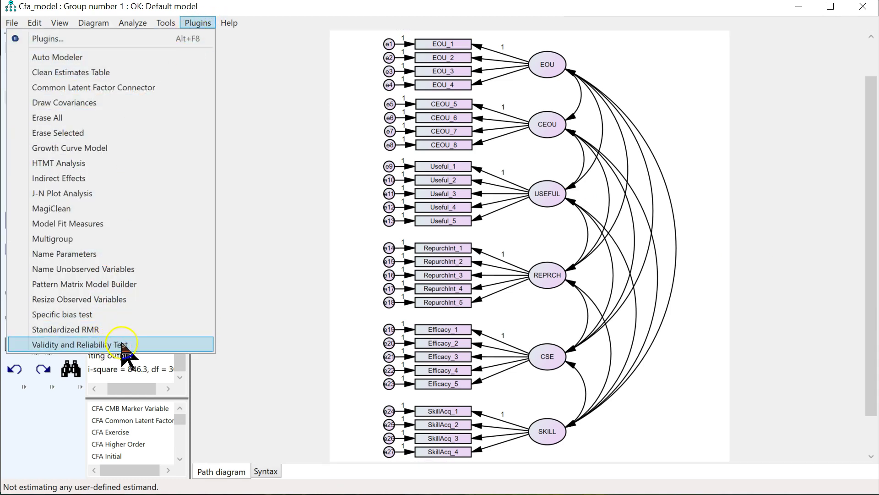
Run the Validity and Reliability Test and scroll through the MasterValidity.html Model Validity Measures report
click(148, 345)
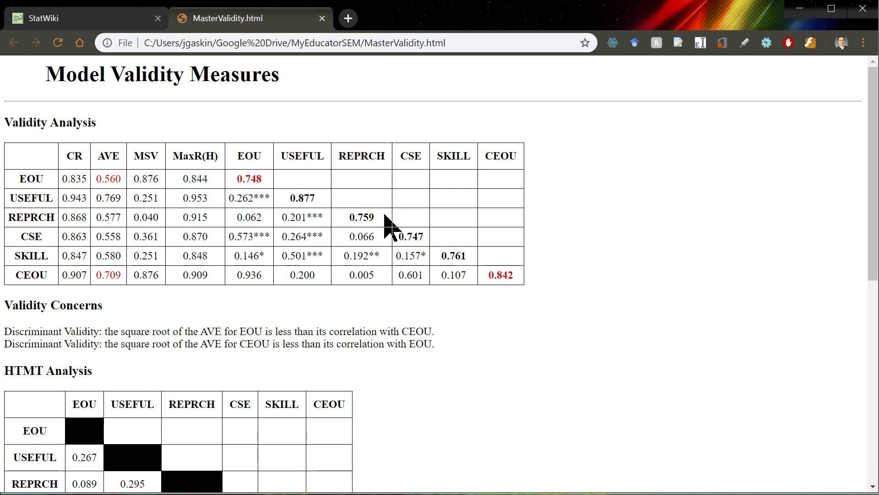
scroll(392, 442, down, 3)
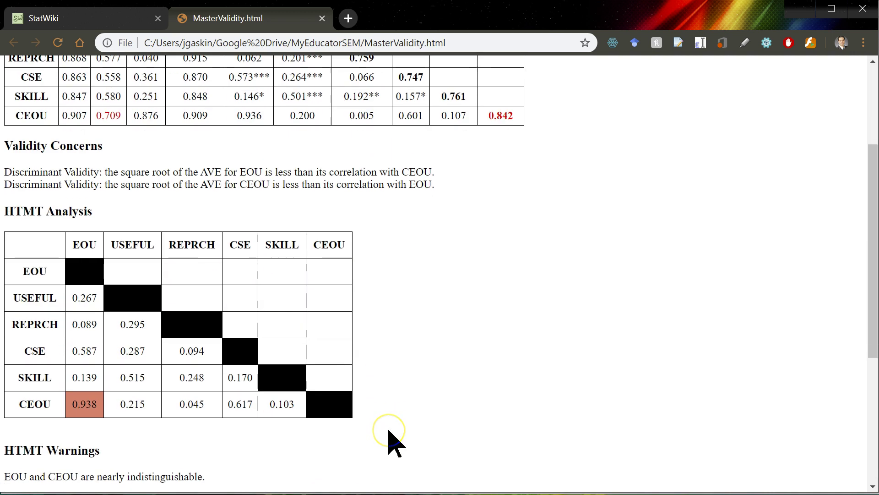
scroll(391, 442, down, 2)
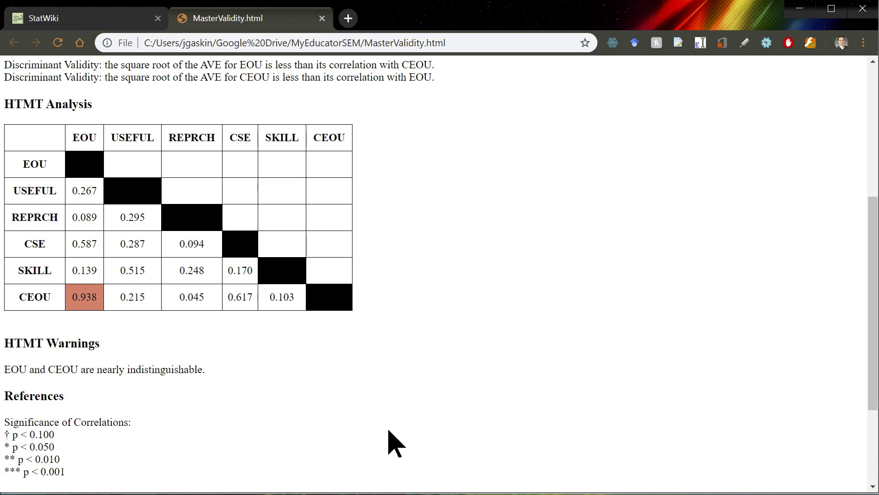
scroll(392, 442, up, 5)
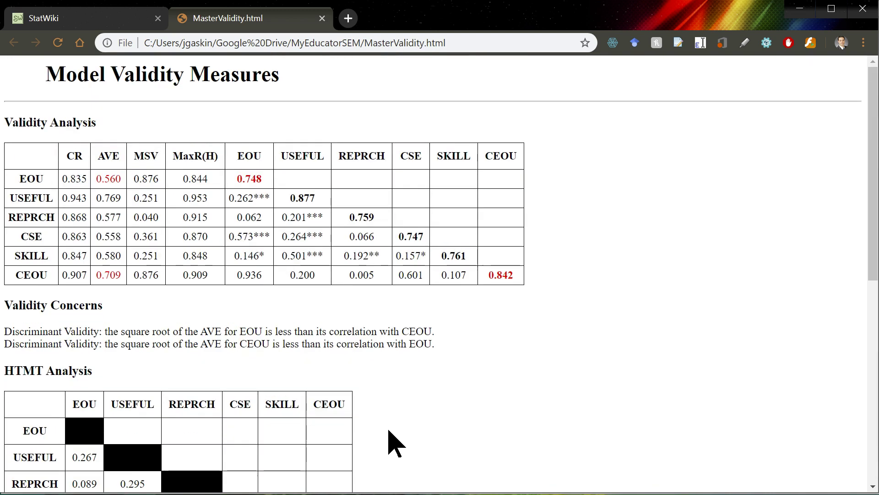
scroll(387, 442, down, 3)
scroll(387, 442, up, 3)
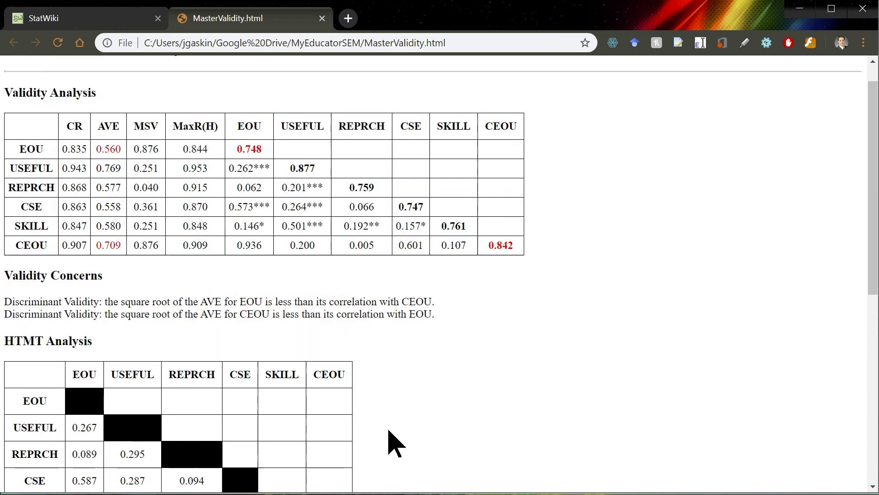
click(167, 234)
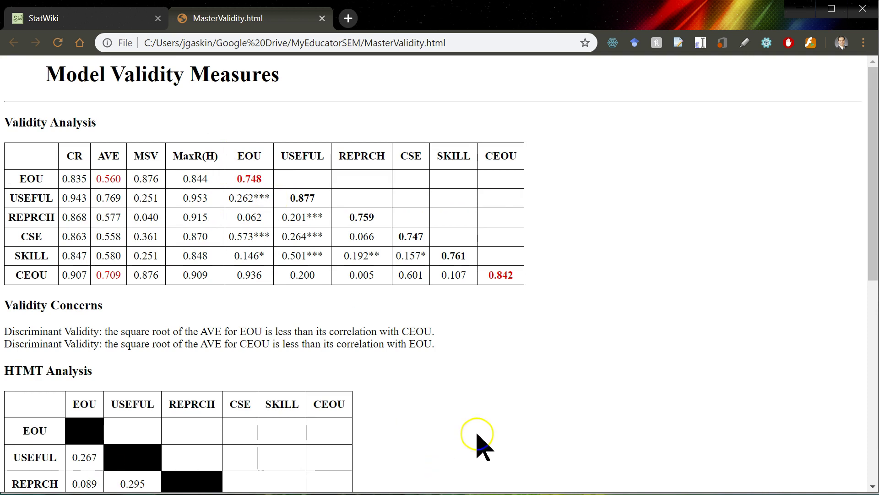
Follow StatWiki's Plugins page link to the shared 'estimands and plugins' Google Drive folder
click(124, 24)
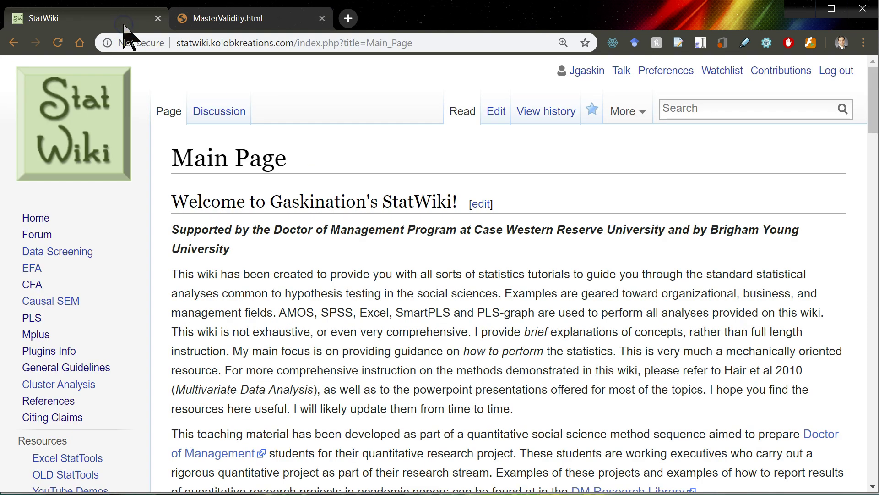
click(56, 352)
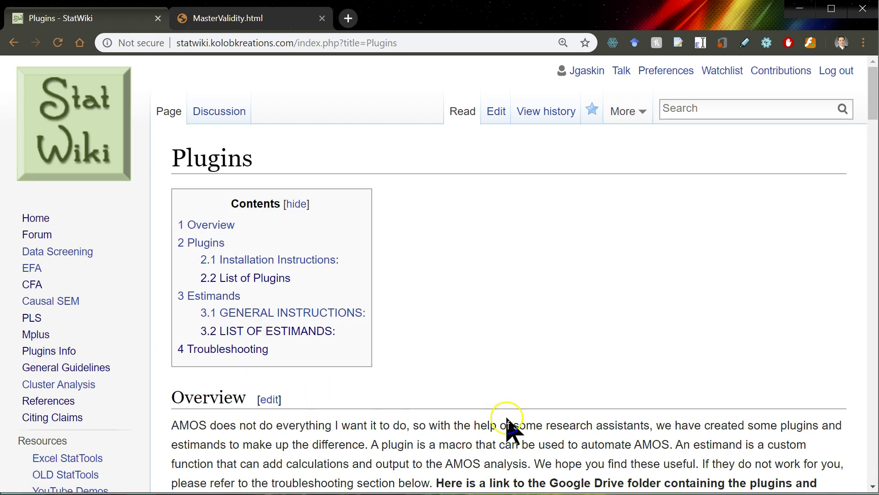
scroll(510, 426, down, 5)
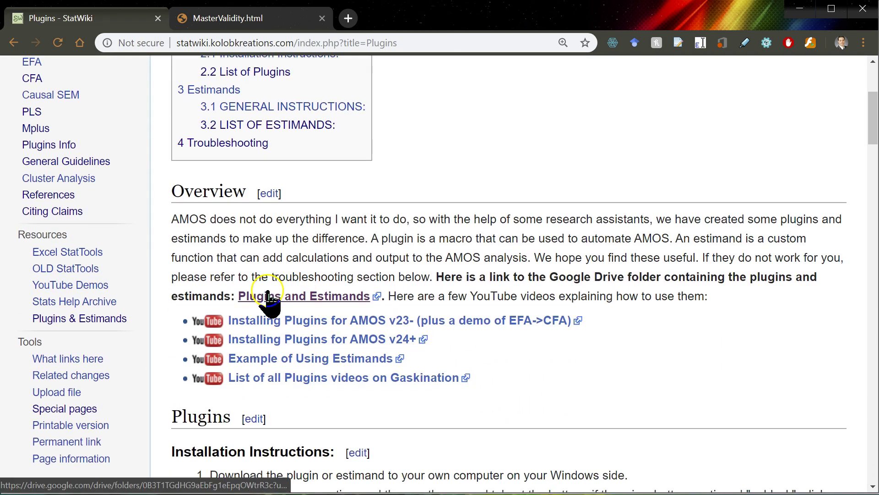
click(284, 296)
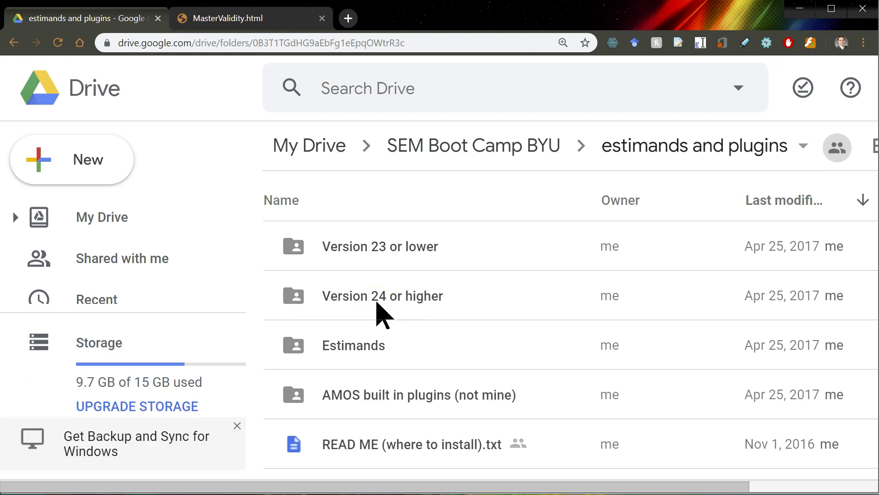
Download MasterValidity.dll from the Version 24 or higher Drive folder
double_click(377, 303)
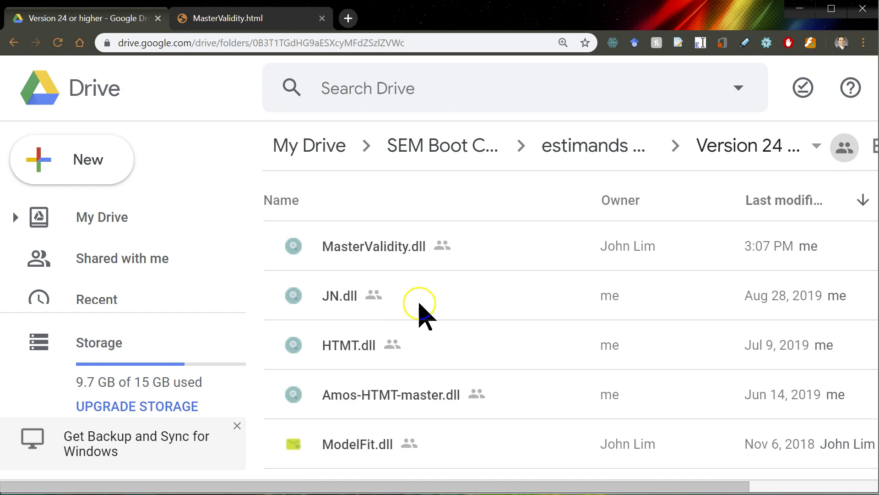
click(360, 250)
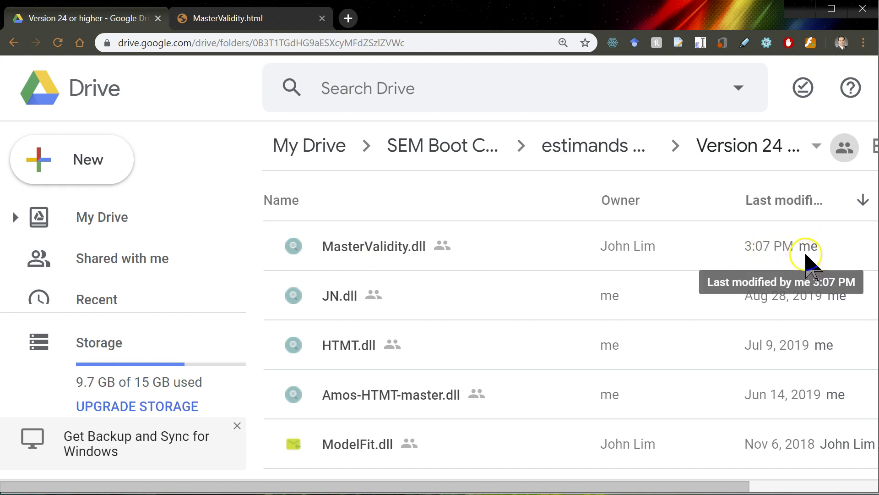
click(393, 250)
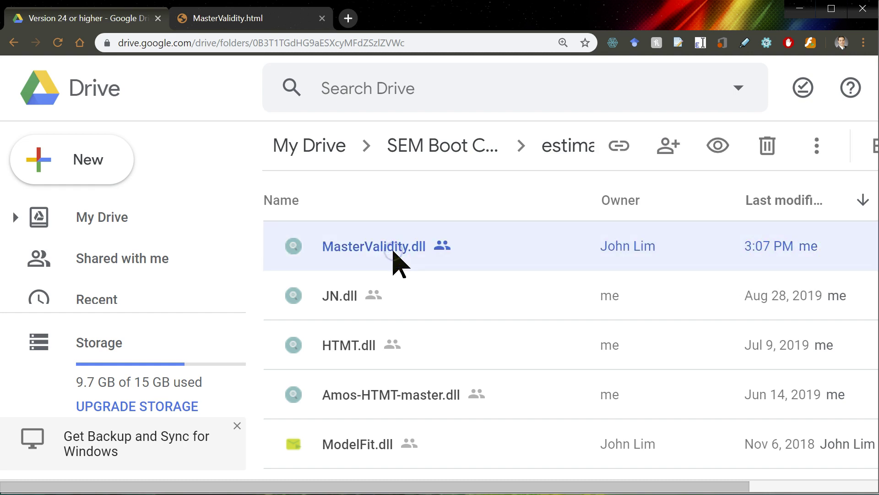
right_click(394, 251)
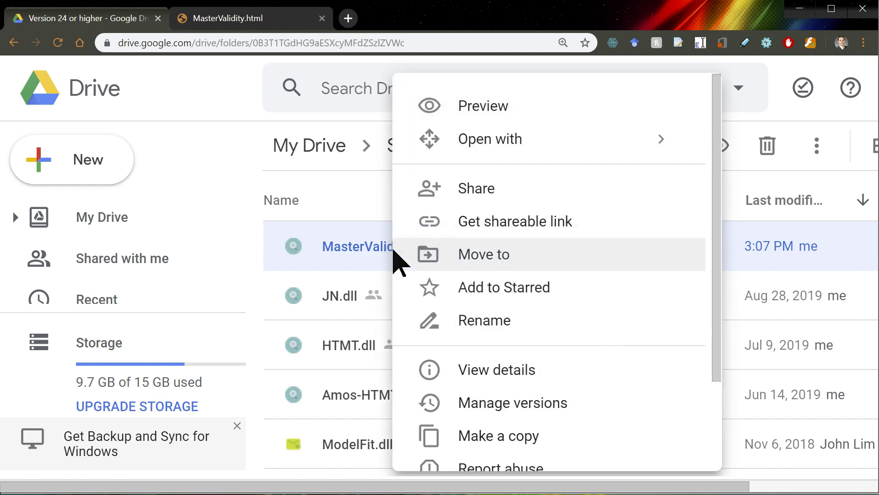
scroll(517, 325, down, 3)
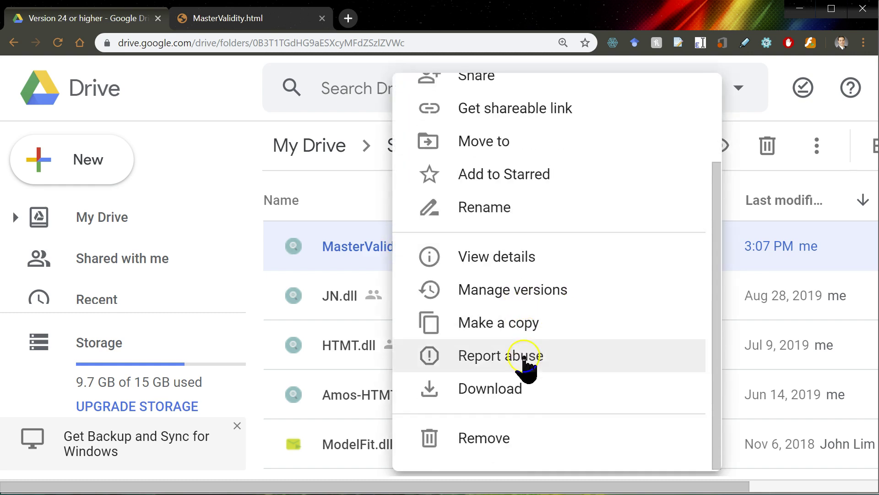
click(513, 375)
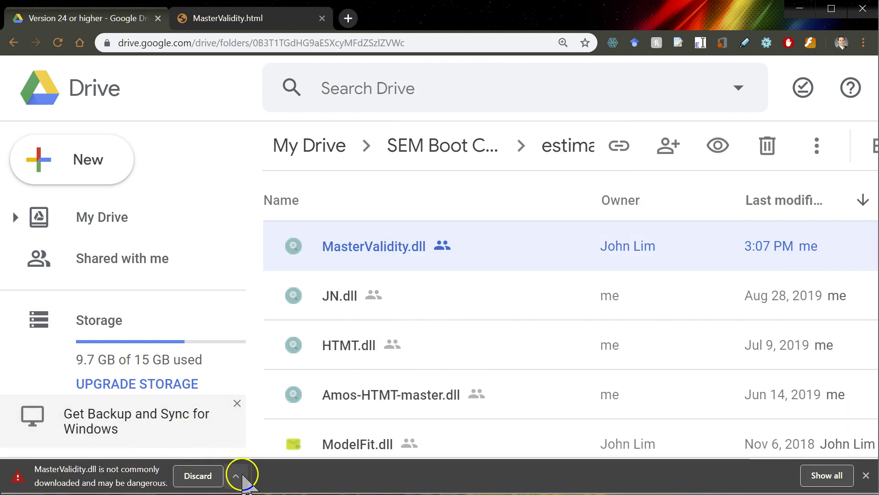
Keep the flagged MasterValidity.dll download despite Chrome's warning and show it in Downloads
click(237, 475)
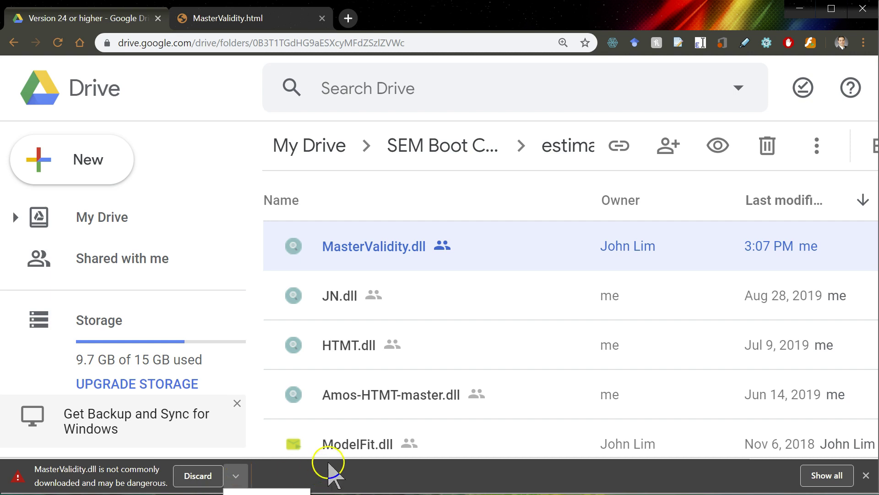
click(332, 474)
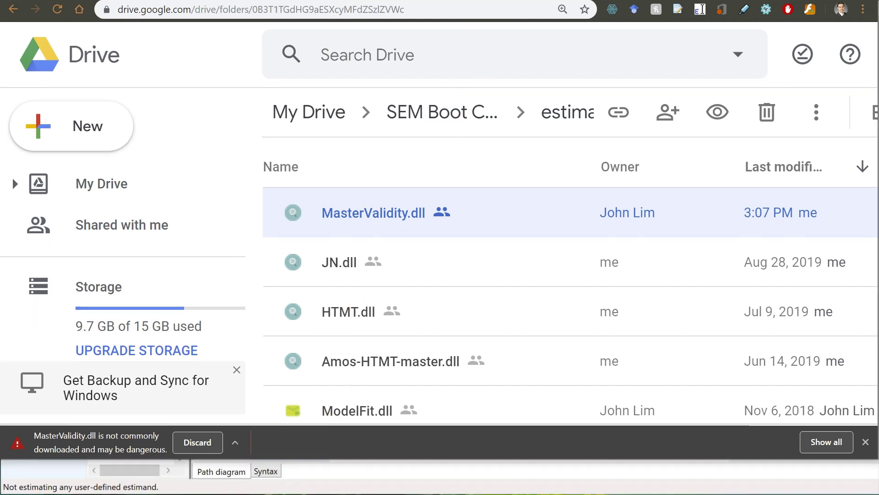
click(236, 475)
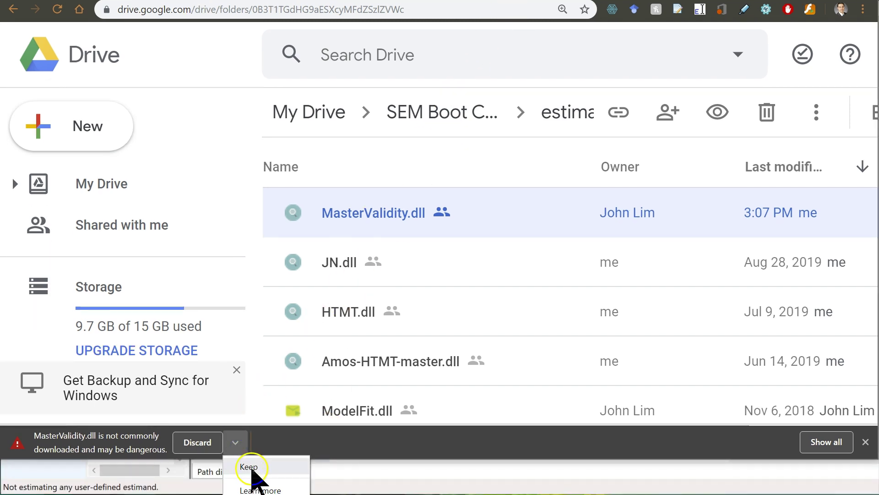
click(256, 468)
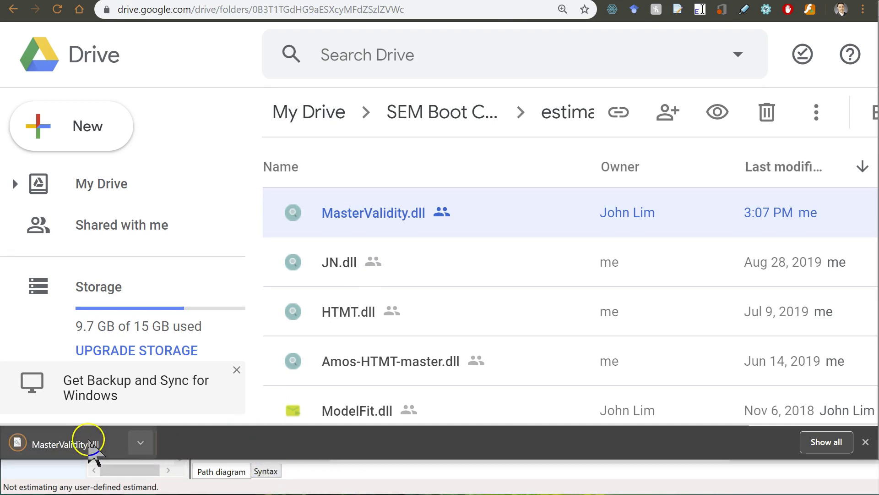
click(143, 440)
click(158, 467)
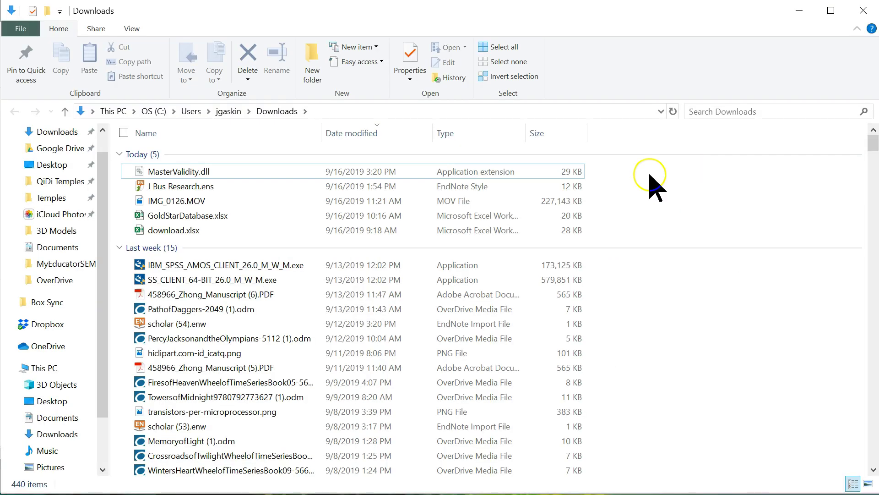
Unblock MasterValidity.dll in its file Properties and confirm with OK
click(239, 175)
mouse_move(197, 177)
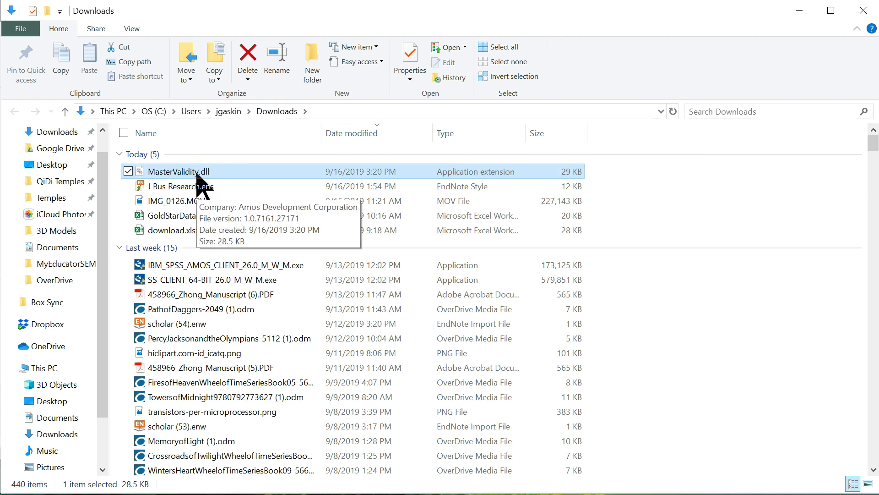
right_click(197, 174)
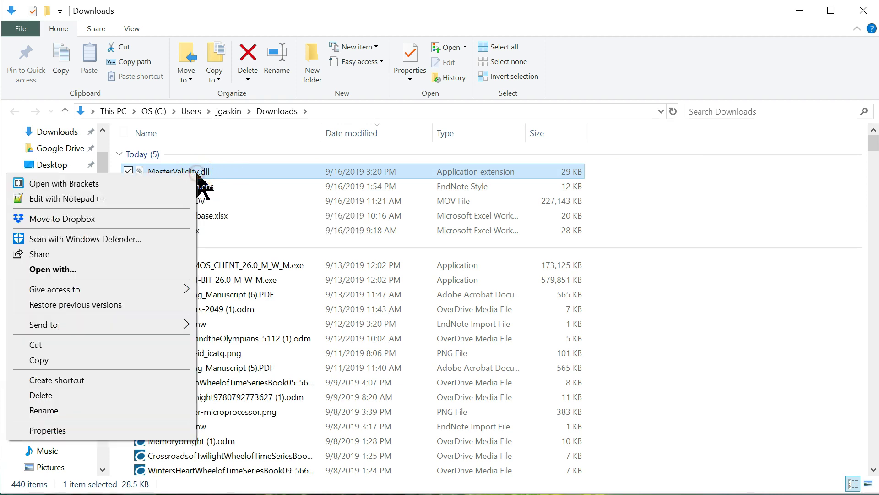
click(97, 430)
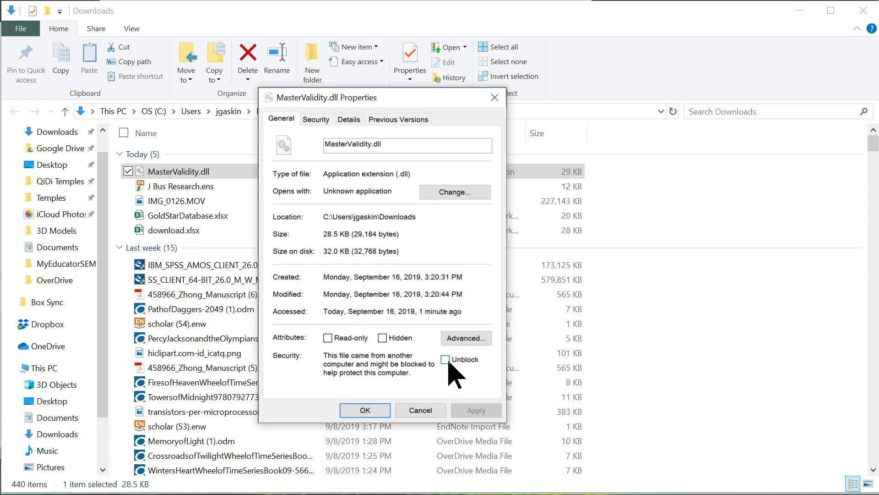
click(445, 360)
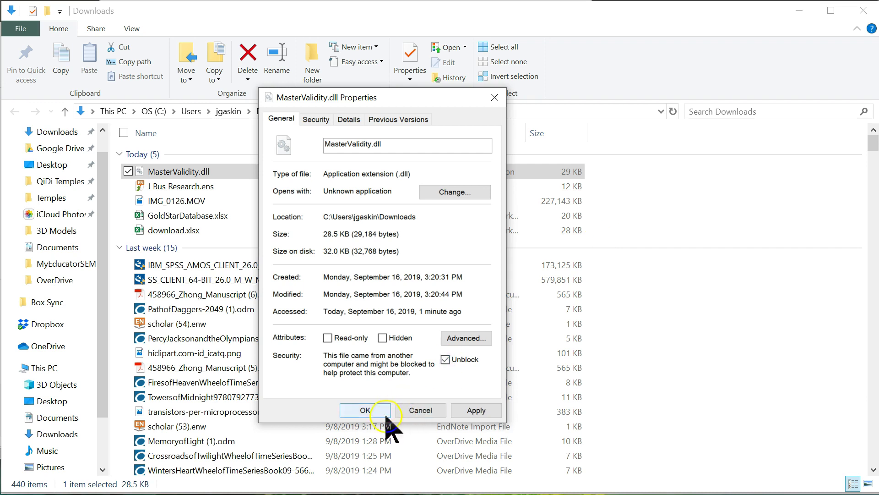
click(365, 410)
Copy MasterValidity.dll to the clipboard
click(211, 177)
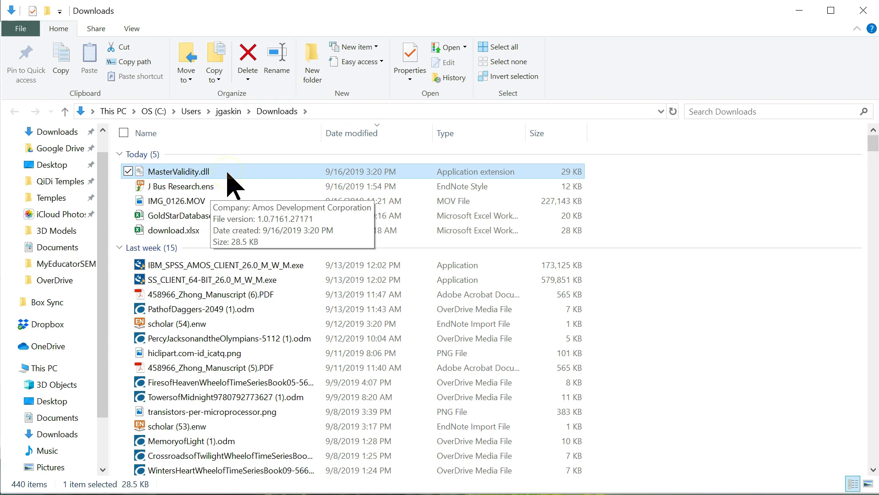
right_click(227, 174)
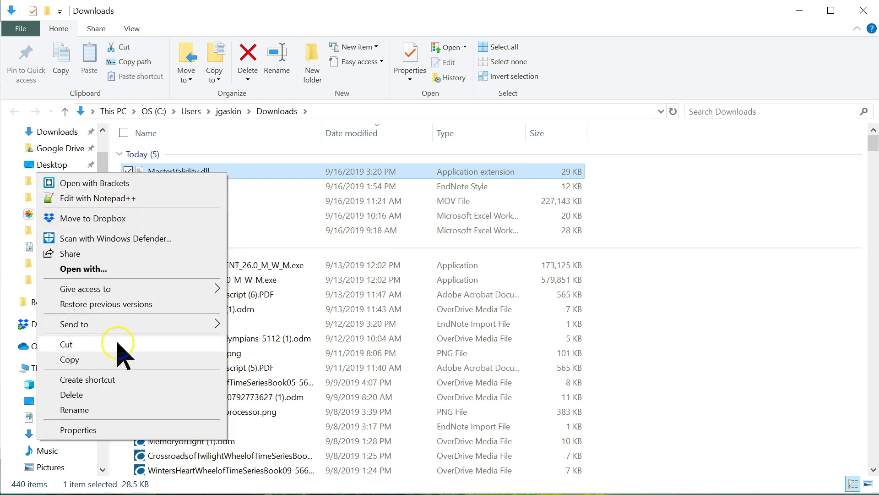
click(120, 359)
Browse This PC to C:\Users and the user's home folder, and show hidden items
key(super+e)
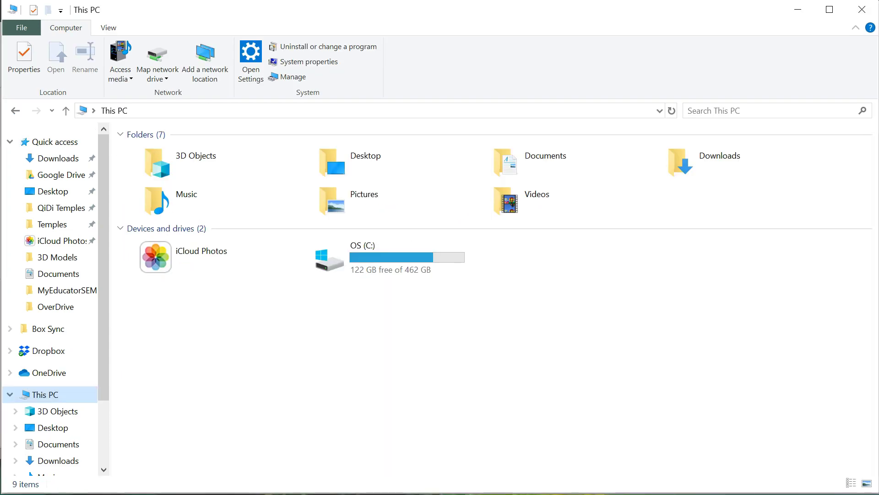
double_click(385, 257)
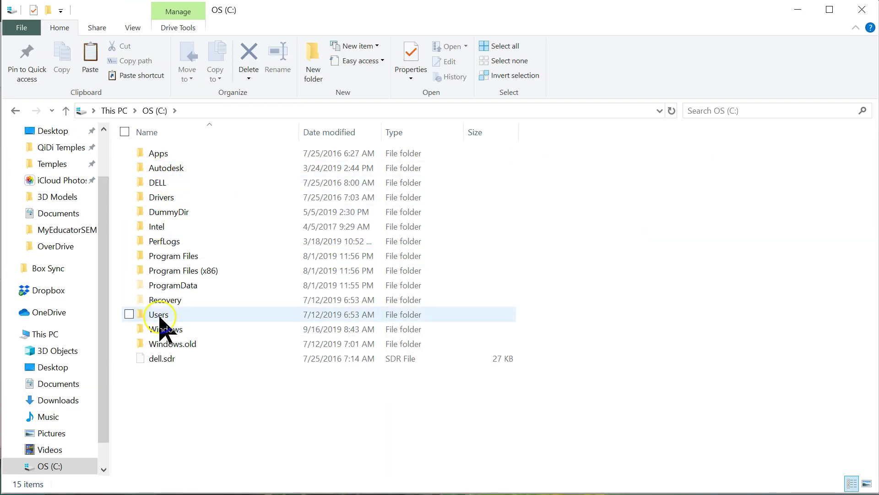
click(159, 316)
double_click(159, 316)
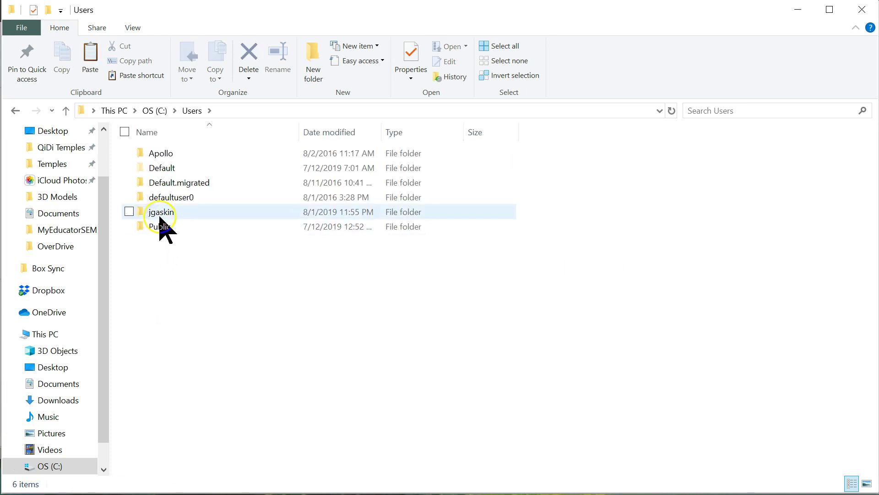
double_click(170, 214)
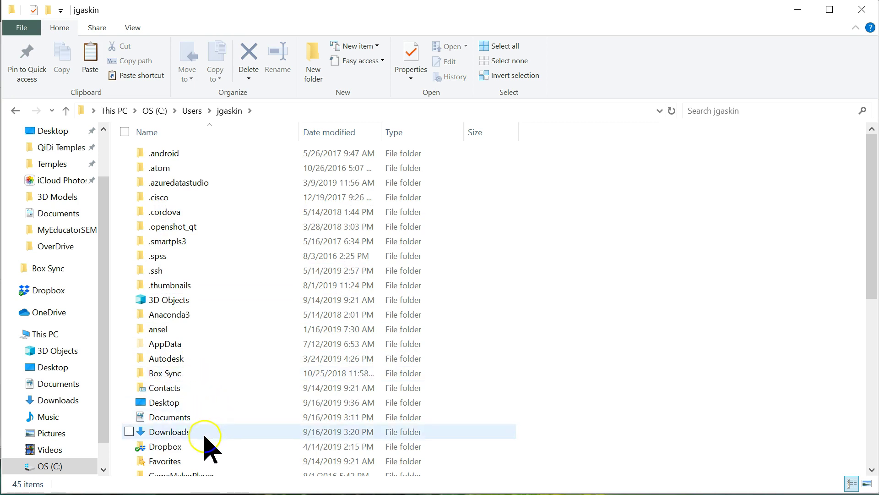
click(178, 344)
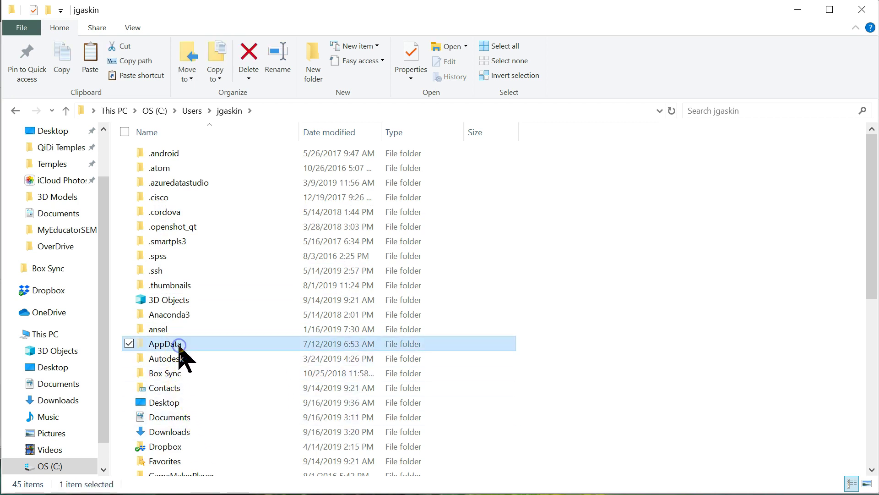
click(137, 29)
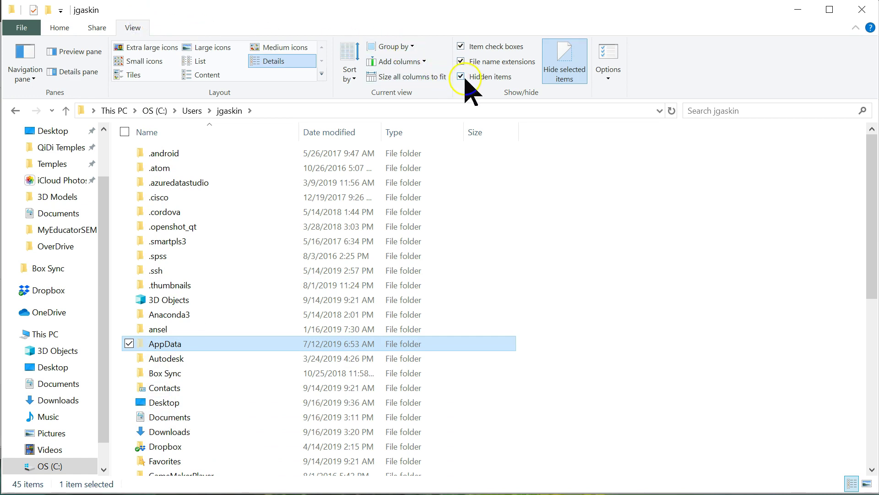
Open AppData\Local\AmosDevelopment\Amos\26\Plugins
double_click(172, 353)
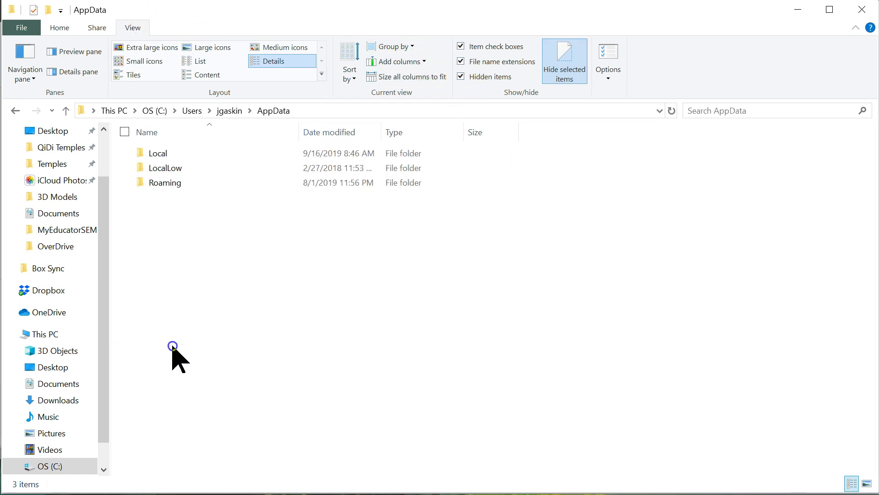
double_click(161, 156)
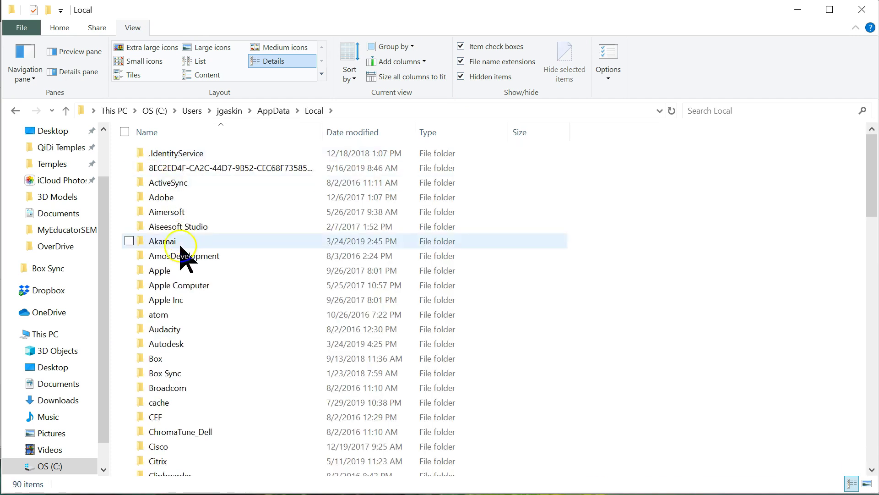
click(217, 256)
double_click(217, 256)
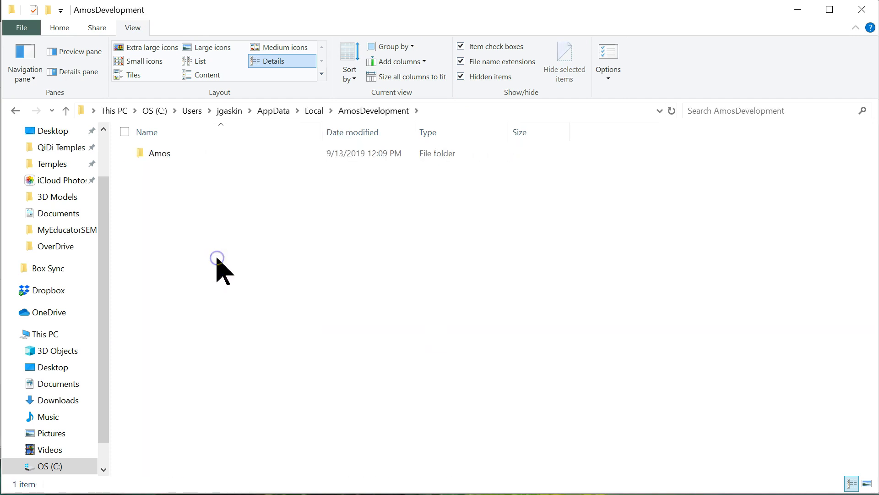
double_click(155, 154)
click(155, 199)
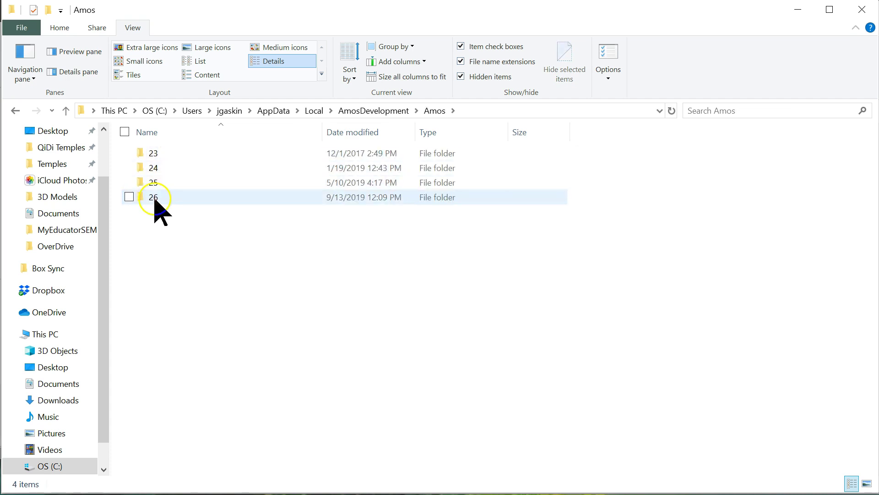
double_click(154, 200)
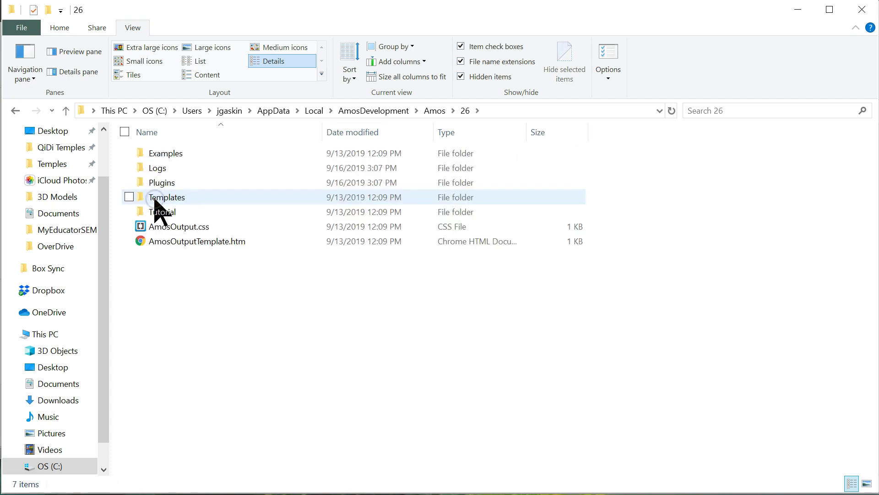
double_click(163, 183)
click(676, 288)
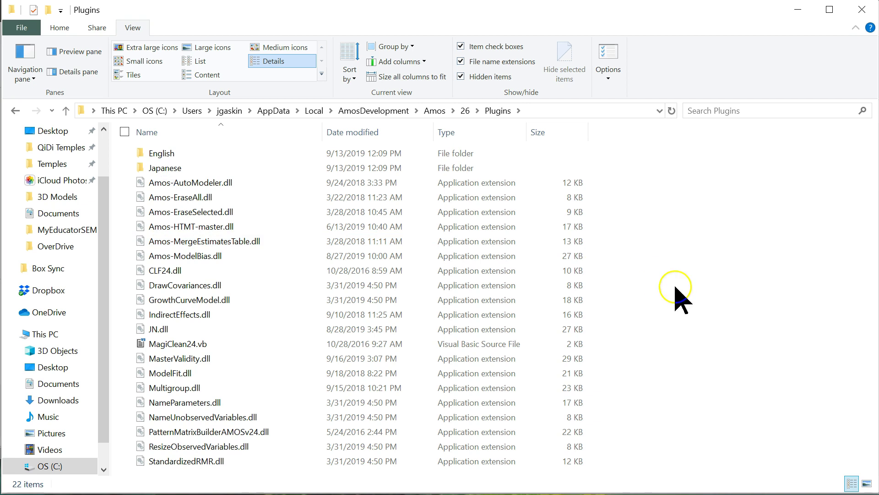
right_click(675, 287)
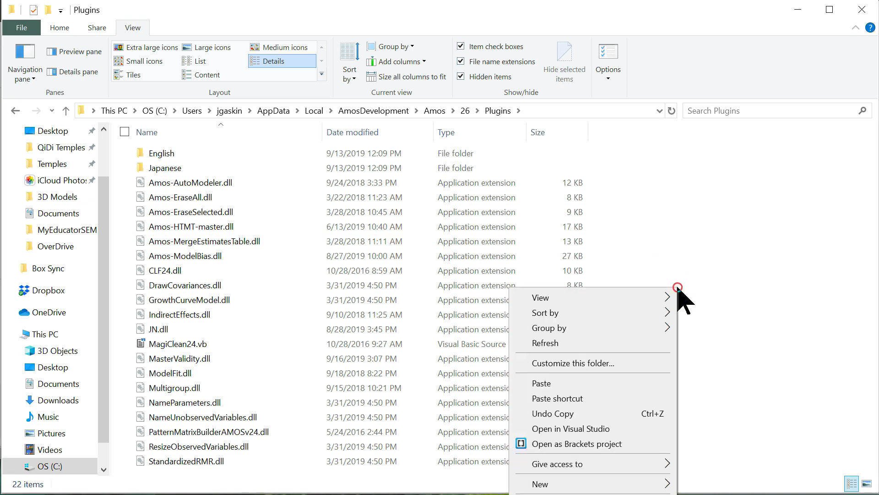
click(602, 383)
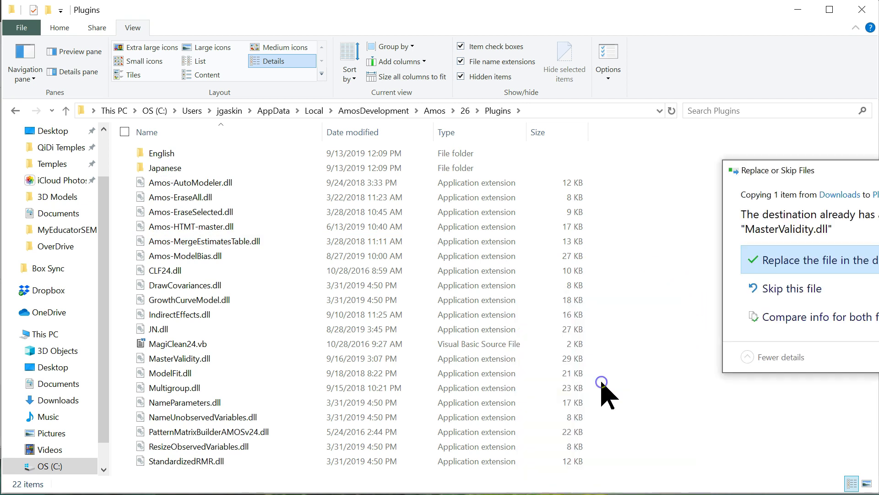
click(810, 293)
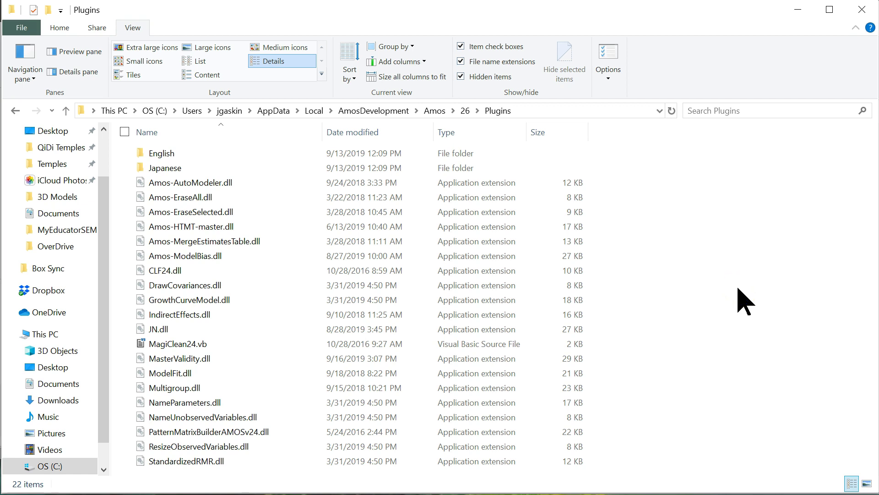
Back in AMOS, run Validity and Reliability Test from the Plugins menu
key(alt+Tab)
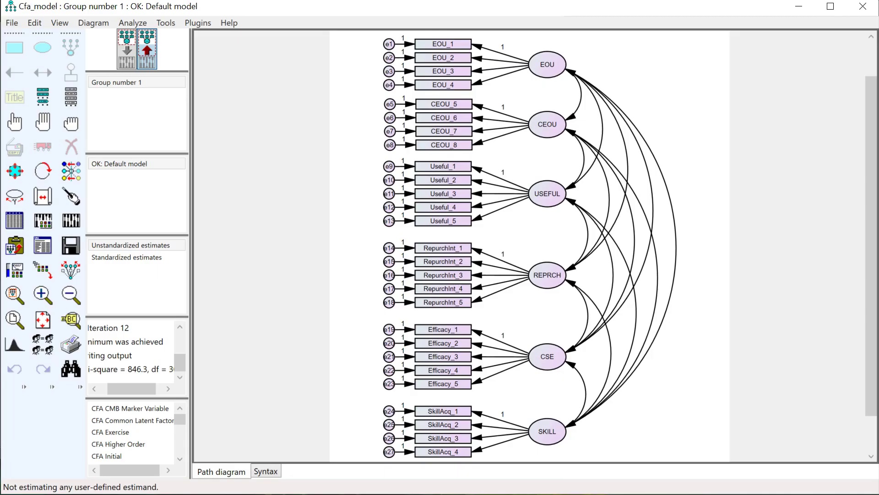
click(199, 20)
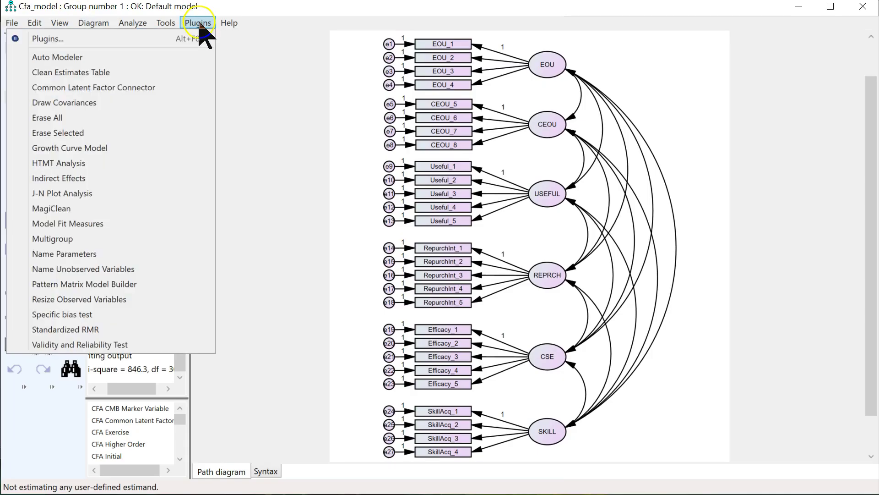
click(166, 345)
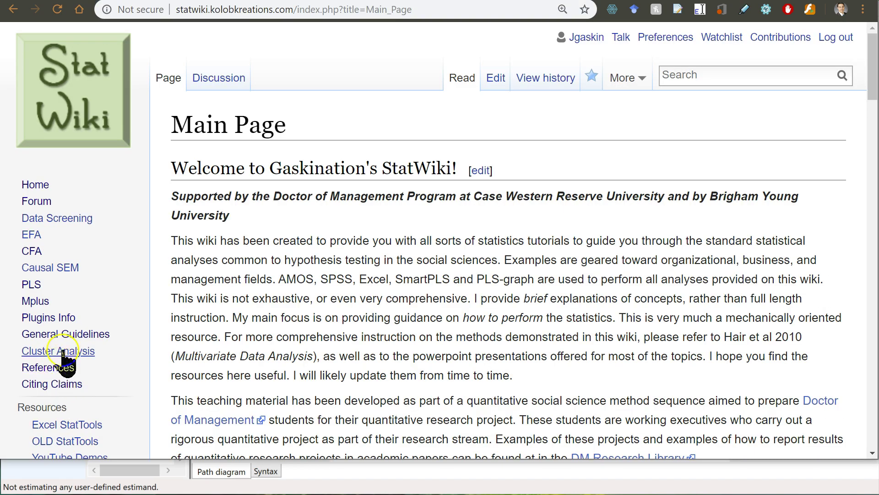
Jump to the Troubleshooting section of StatWiki's Plugins page and read through it
click(50, 317)
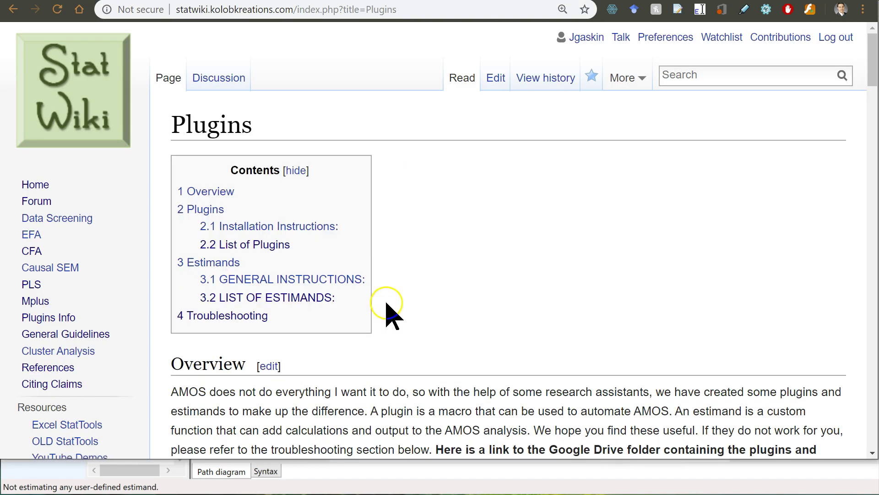
click(243, 315)
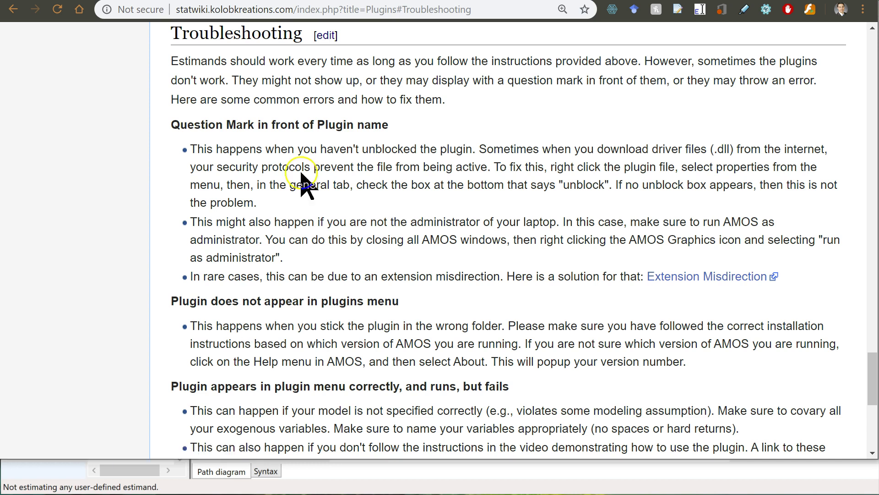
drag(173, 36, 408, 387)
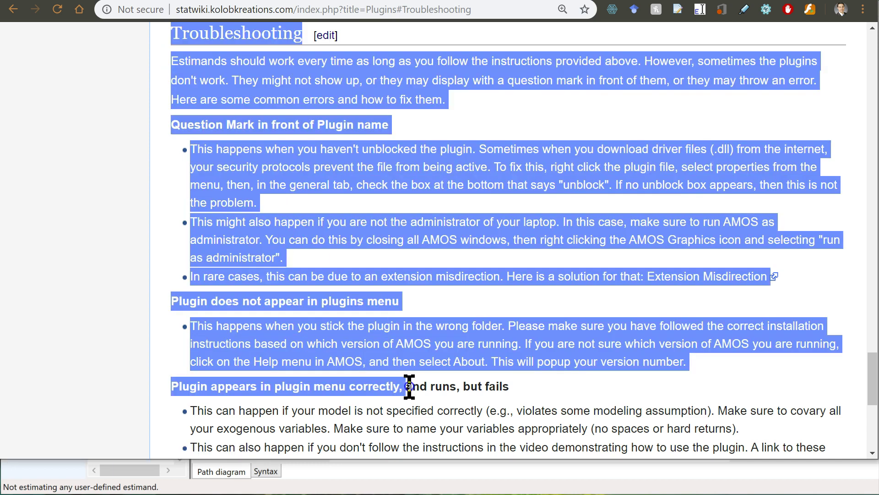
scroll(520, 383, down, 6)
click(551, 331)
scroll(550, 331, down, 3)
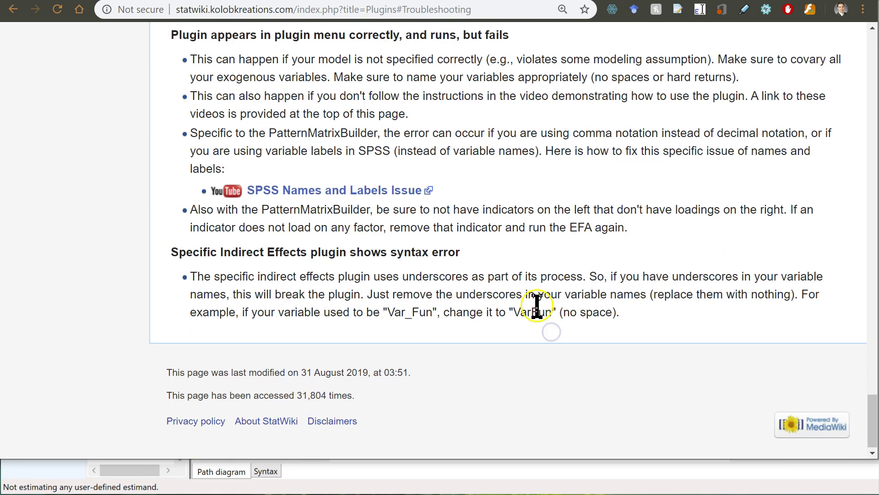
scroll(572, 311, up, 17)
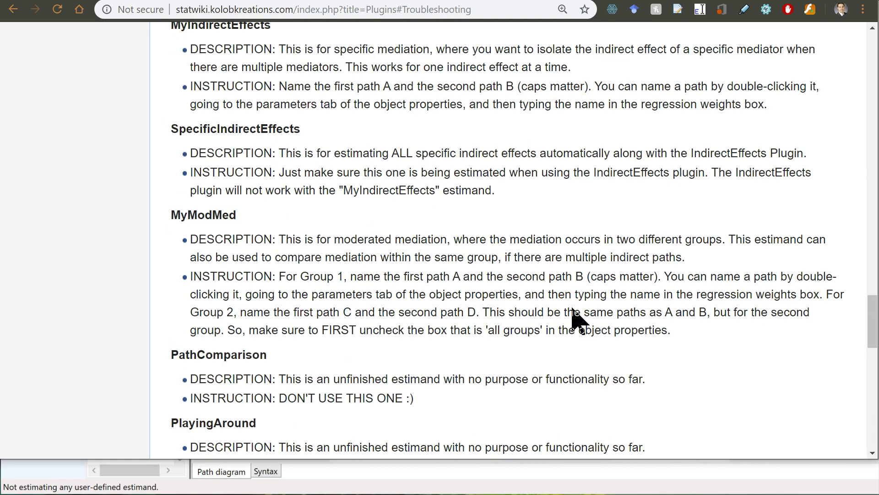